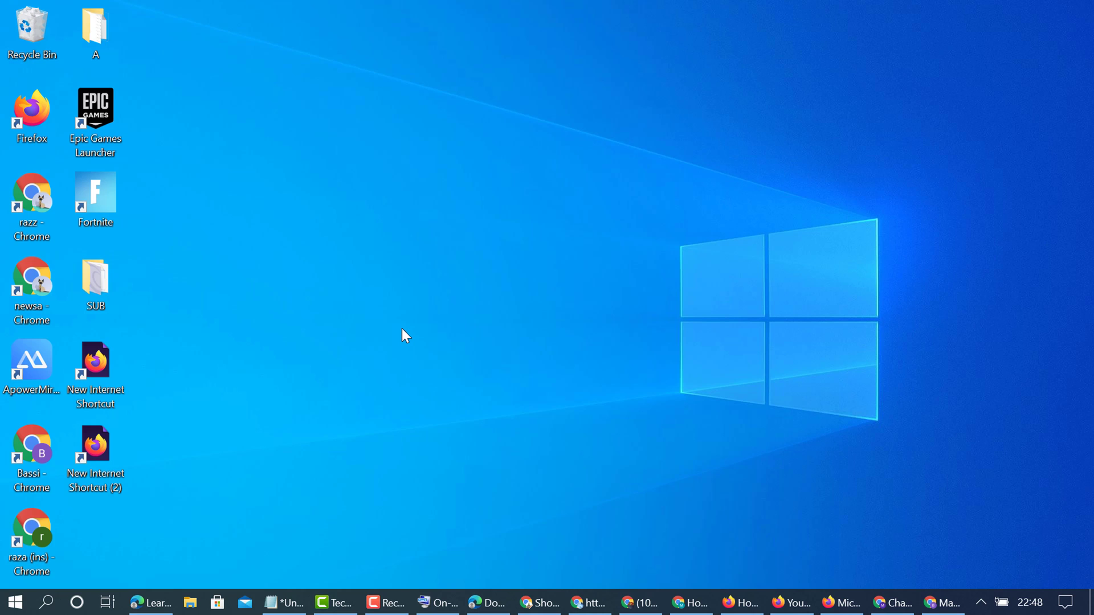
Step: Return to the Skype tab in Chrome and close the Manage features tab and Settings dialog
click(934, 607)
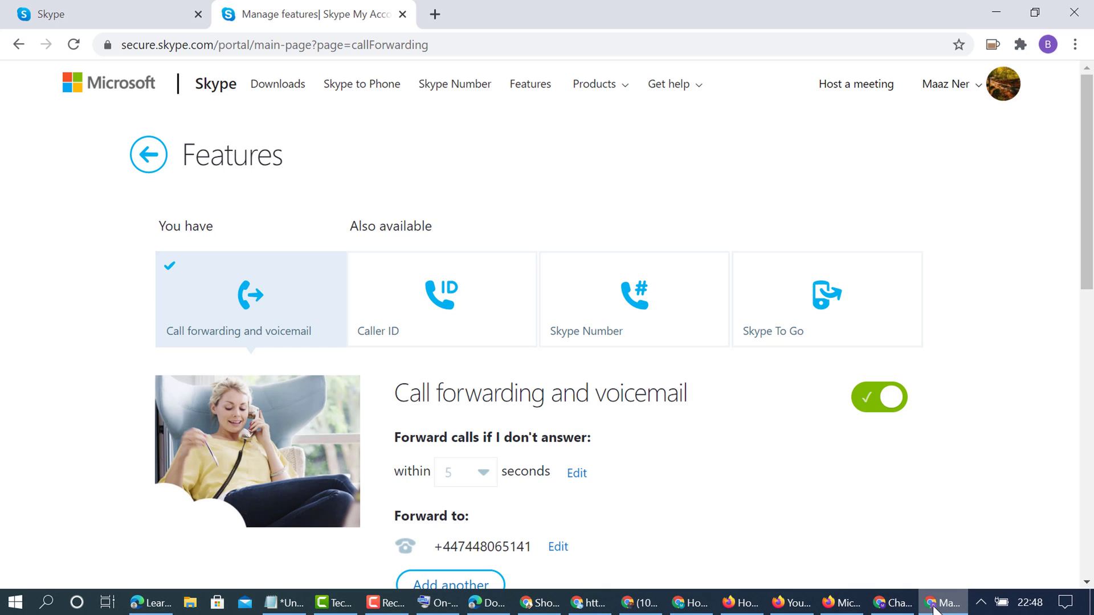
click(111, 11)
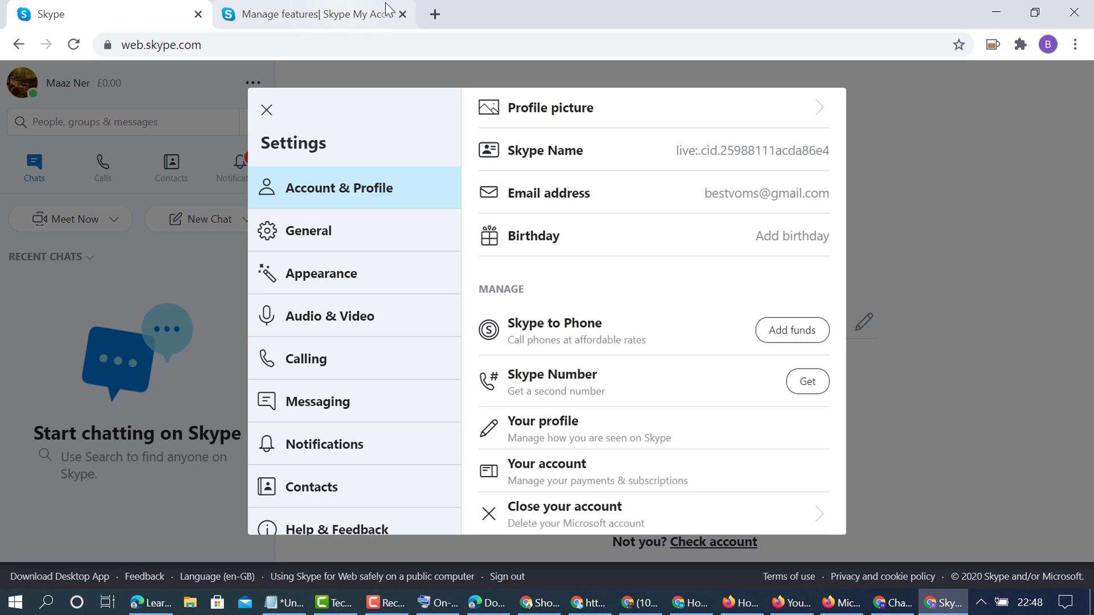
click(406, 17)
click(887, 197)
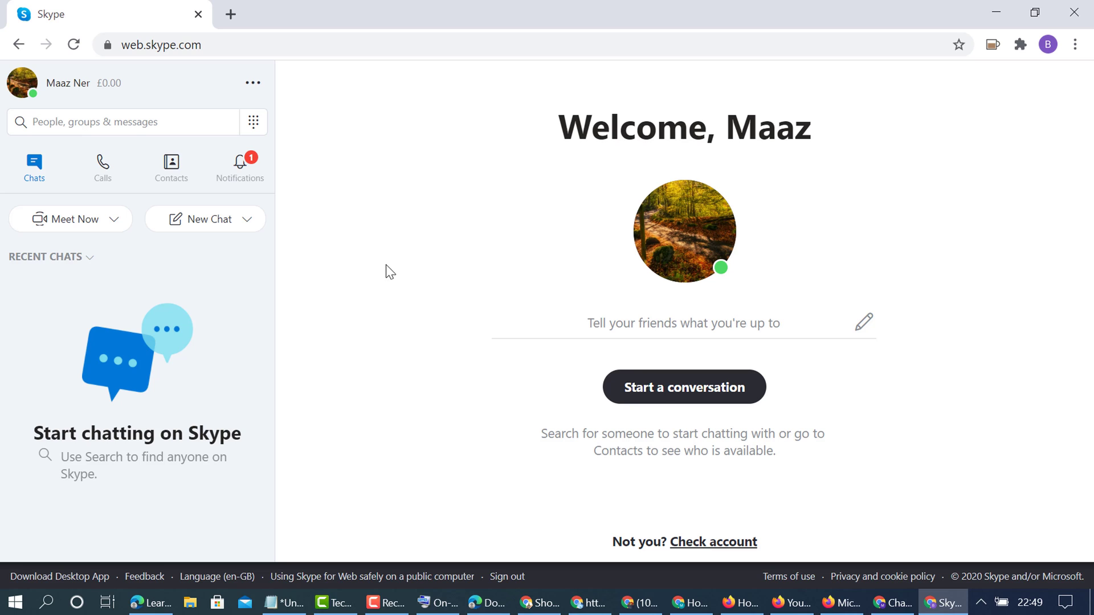
Step: Choose Host a meeting from the Meet Now options
click(78, 226)
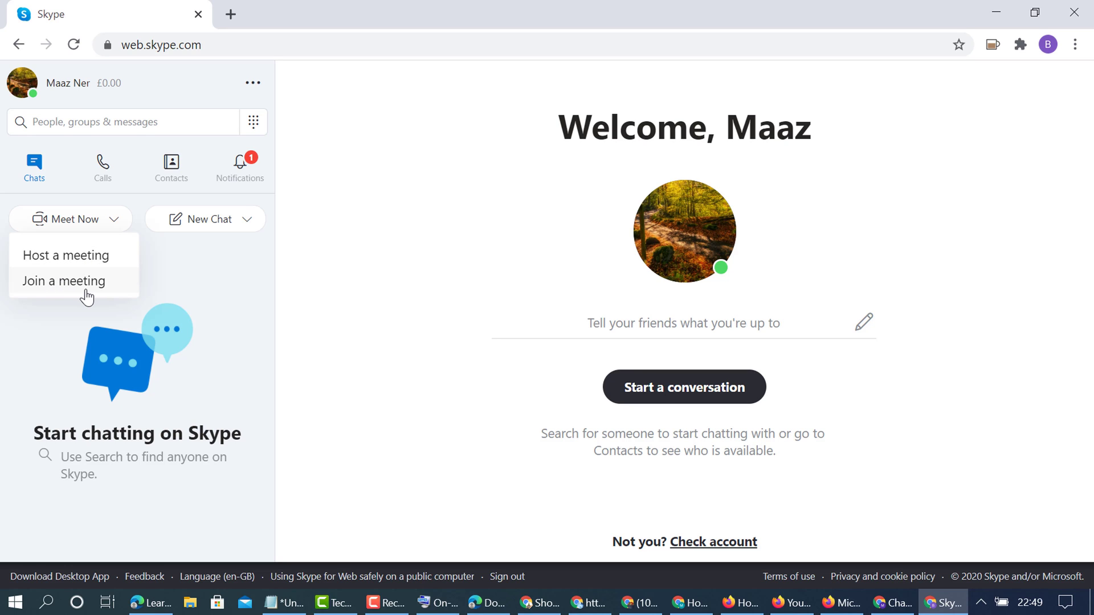
click(86, 256)
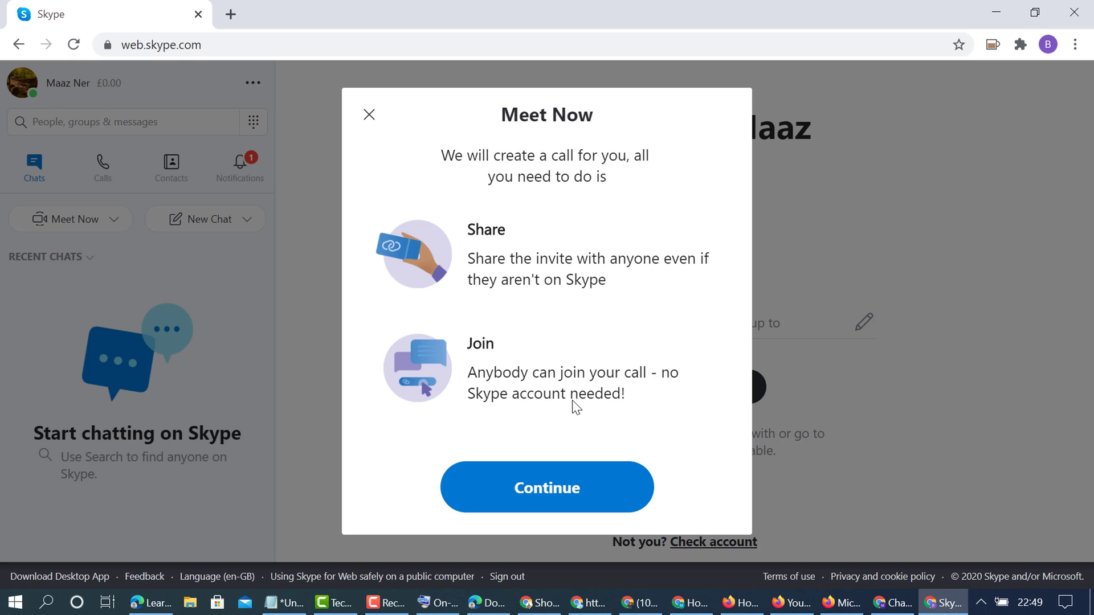
Step: Continue the Meet Now setup, always allow camera and microphone for Skype, and reload the page
click(557, 490)
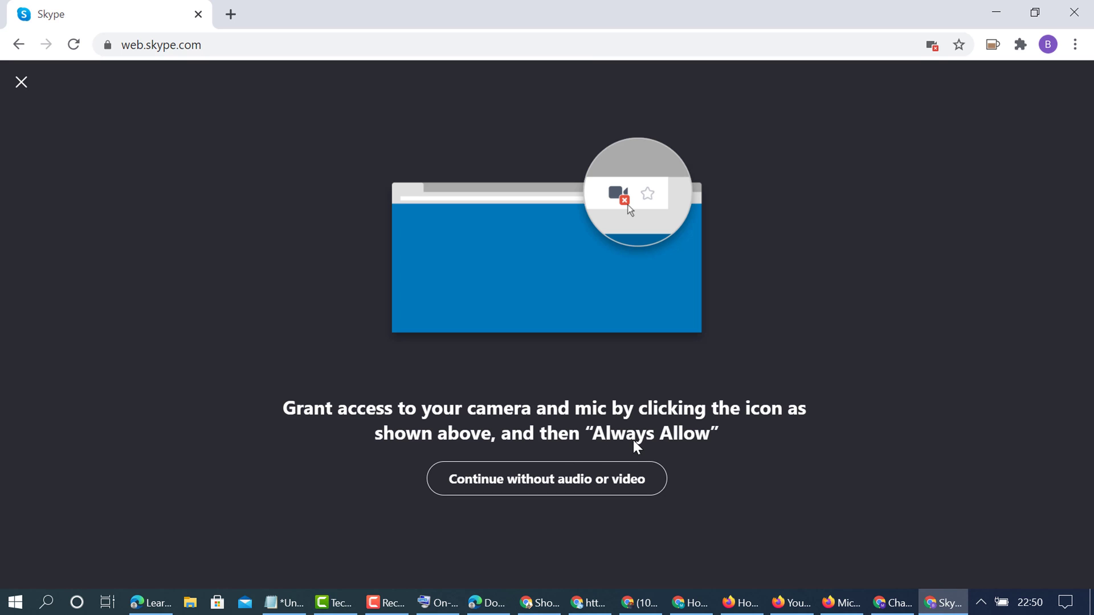
click(931, 45)
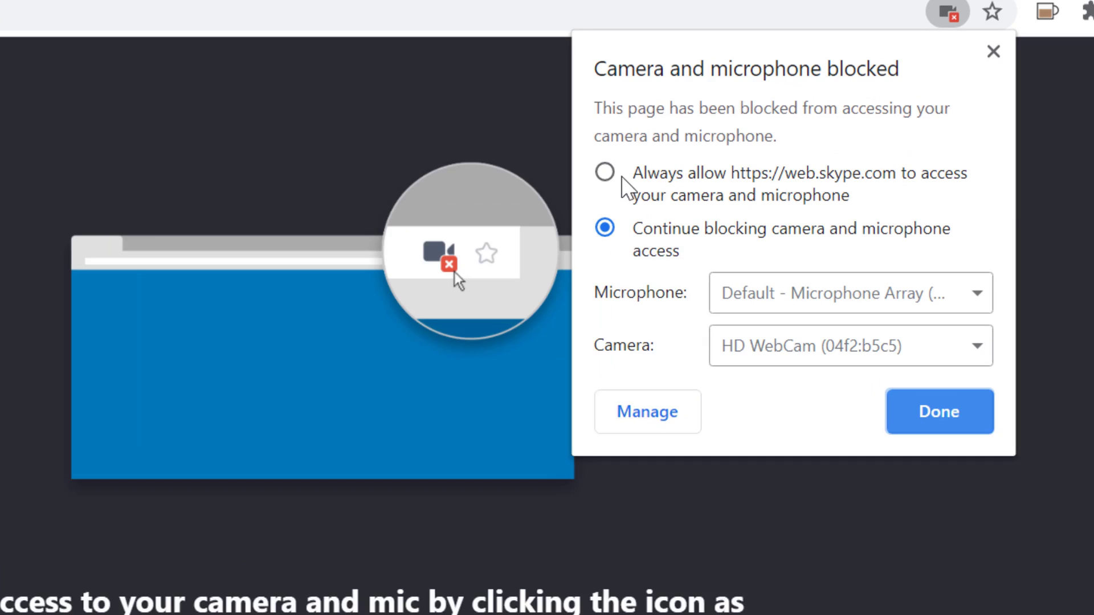
click(721, 146)
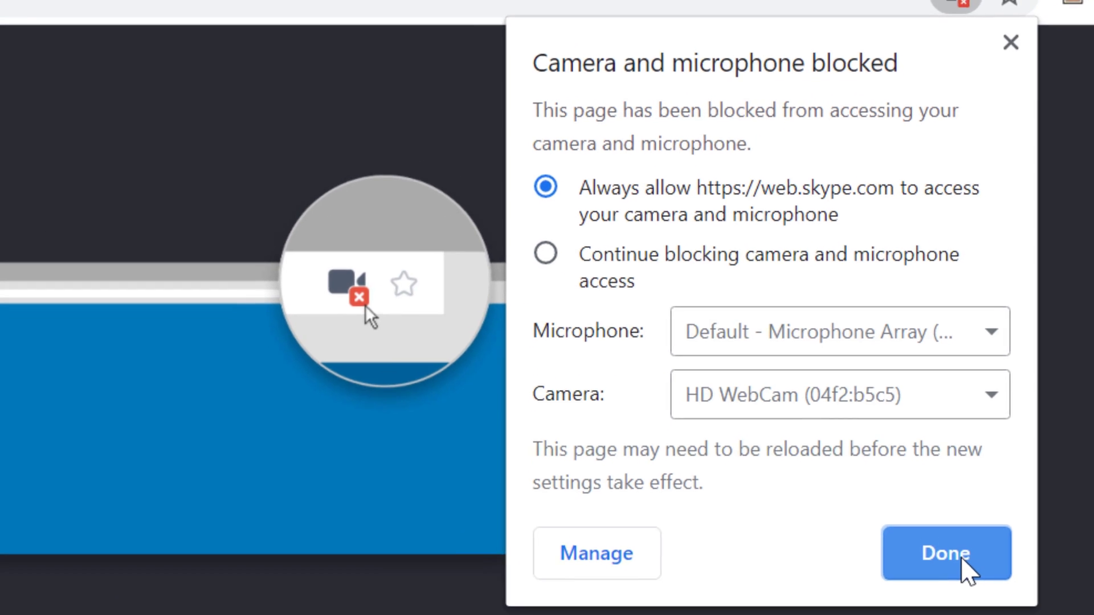
click(971, 575)
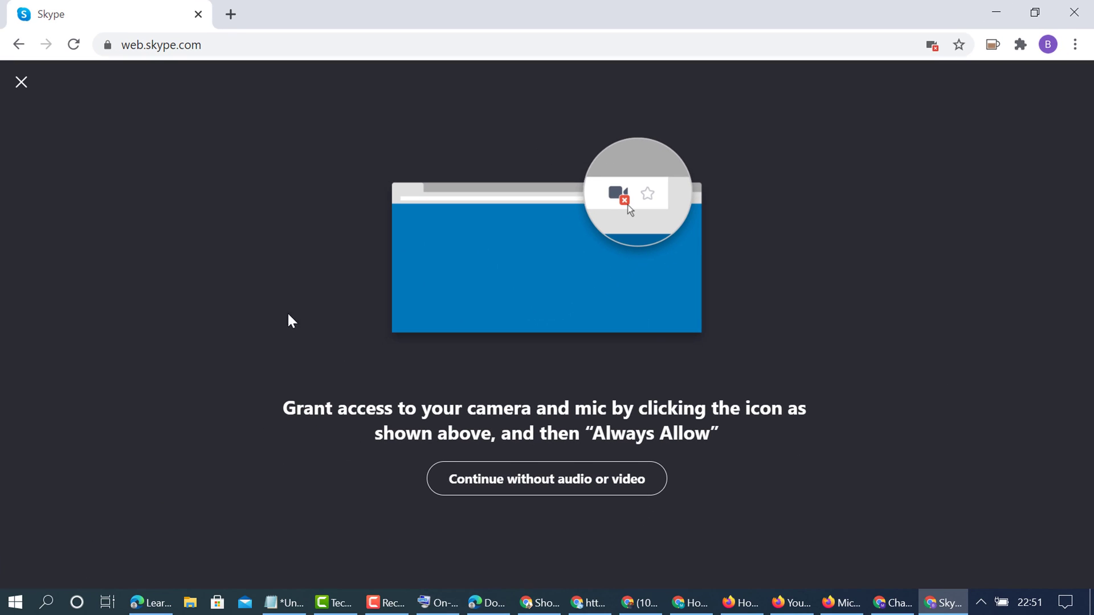
click(74, 43)
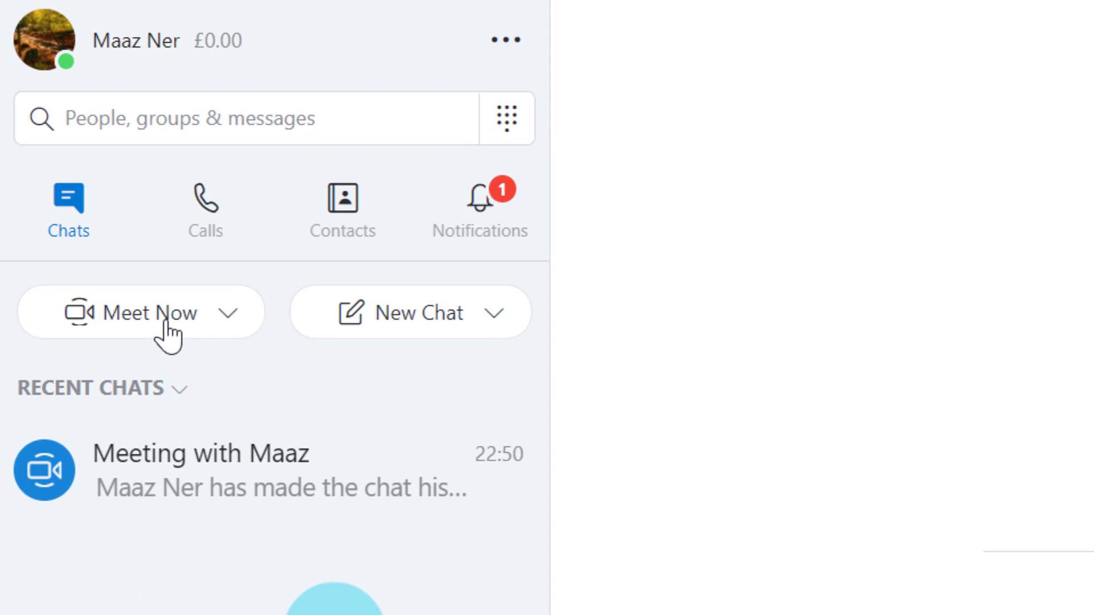
Step: Host the 'Meeting with Maaz' meeting, copy its invite link, and dismiss the Share invite menu
click(156, 320)
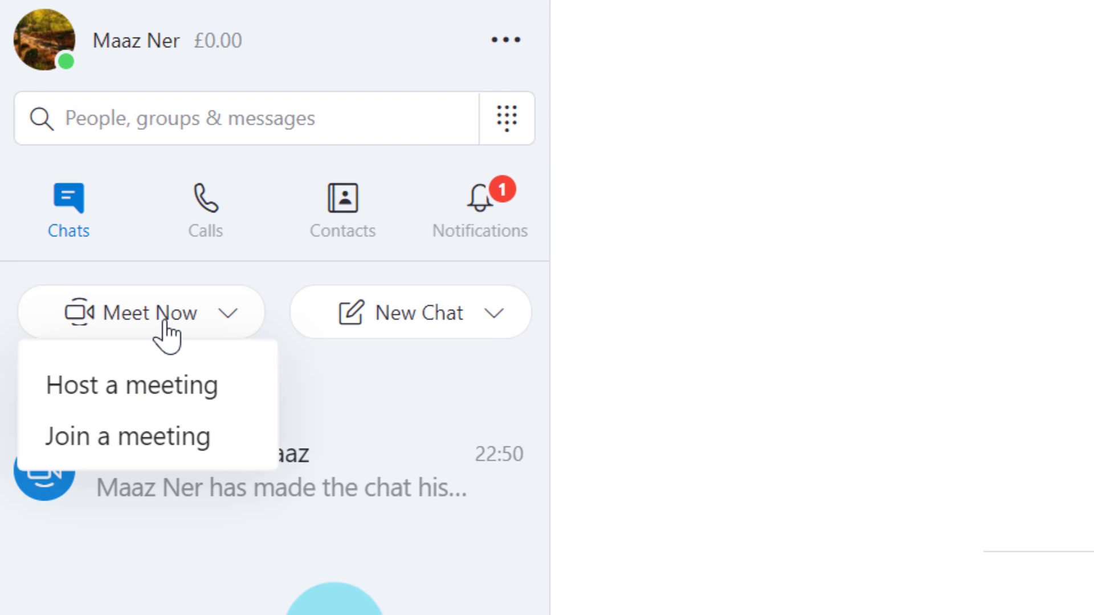
click(137, 401)
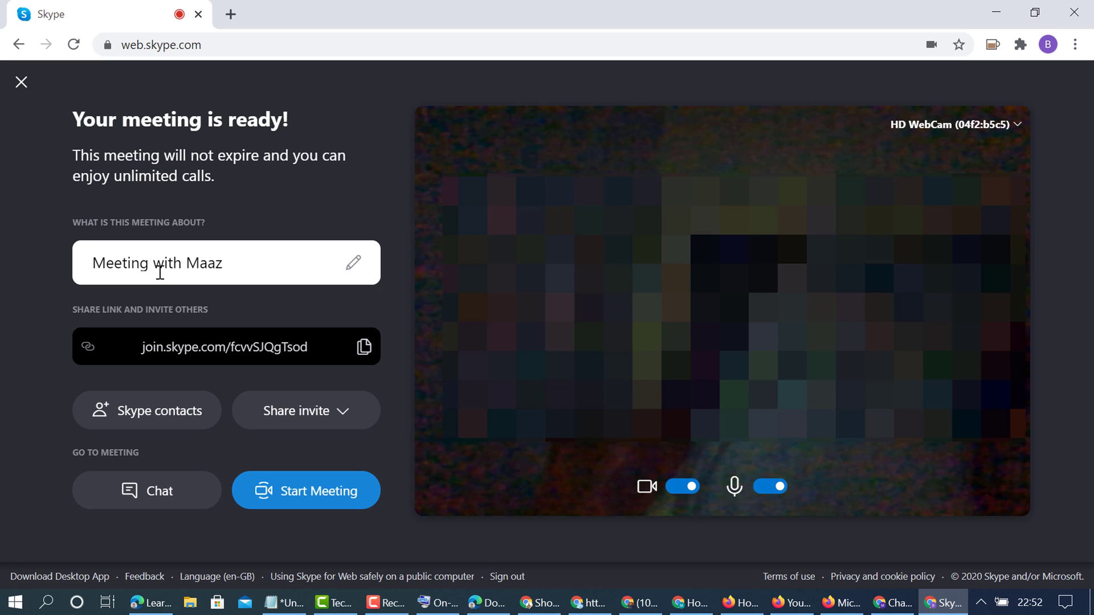
click(363, 349)
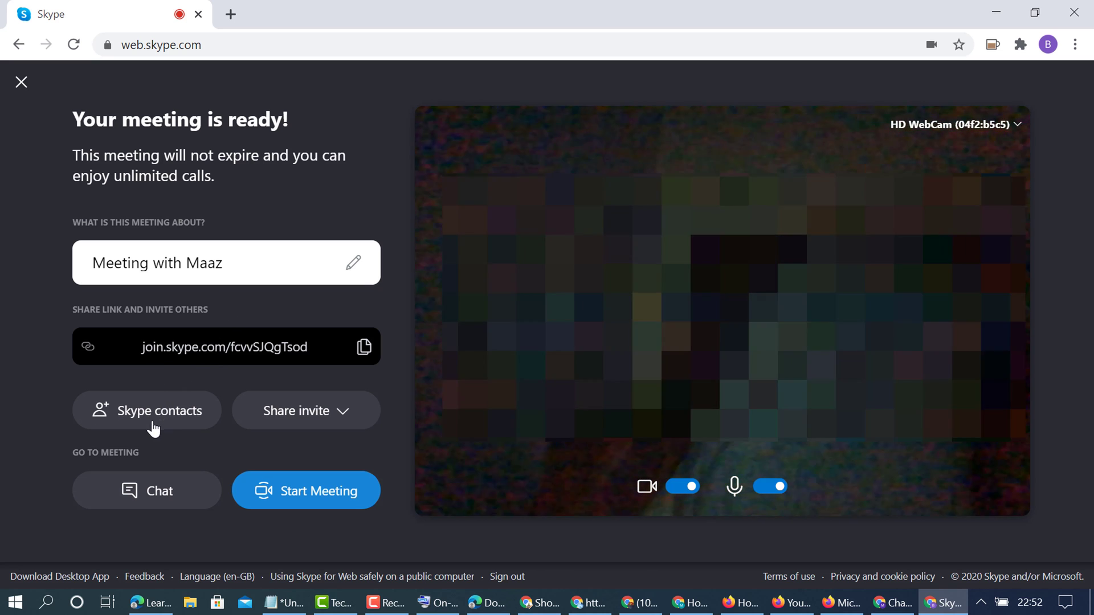
click(345, 417)
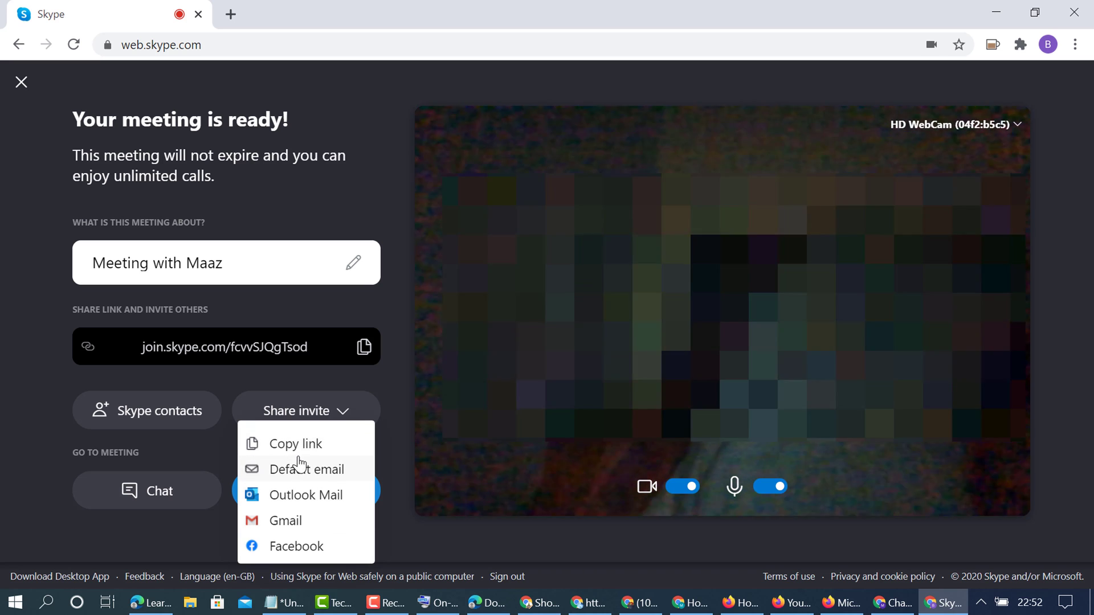
click(302, 376)
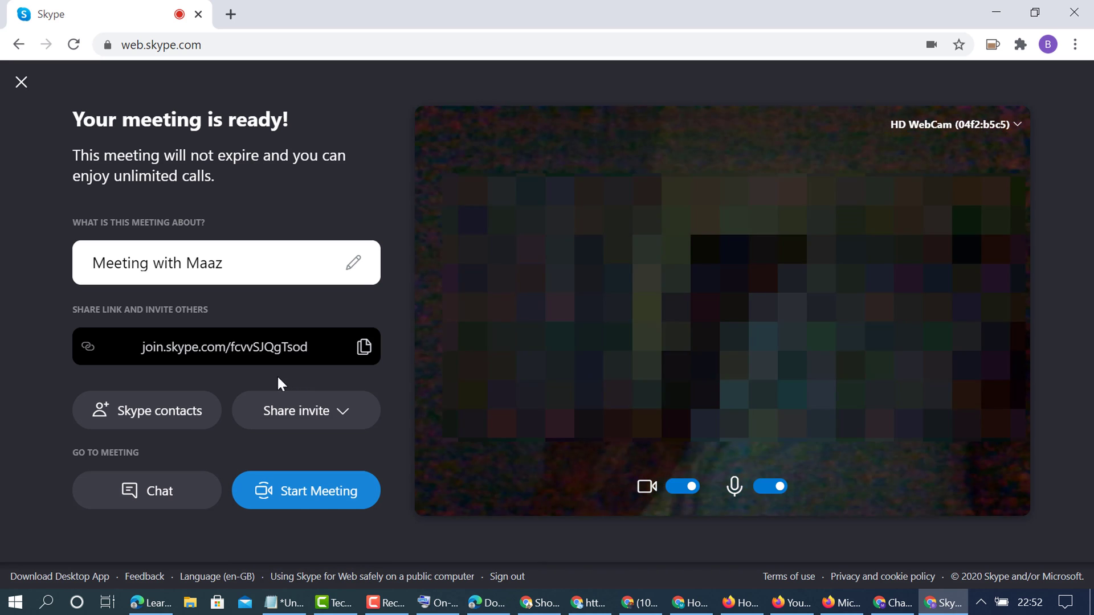
Step: Start the meeting, dismiss the tip, cancel screen sharing, and raise your hand
click(324, 498)
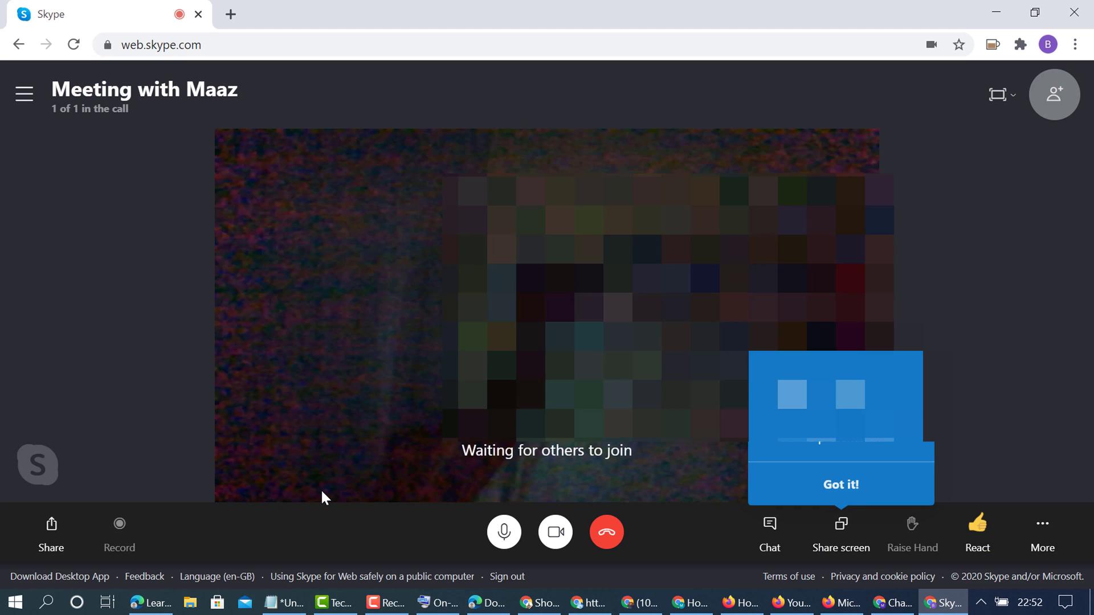
click(845, 491)
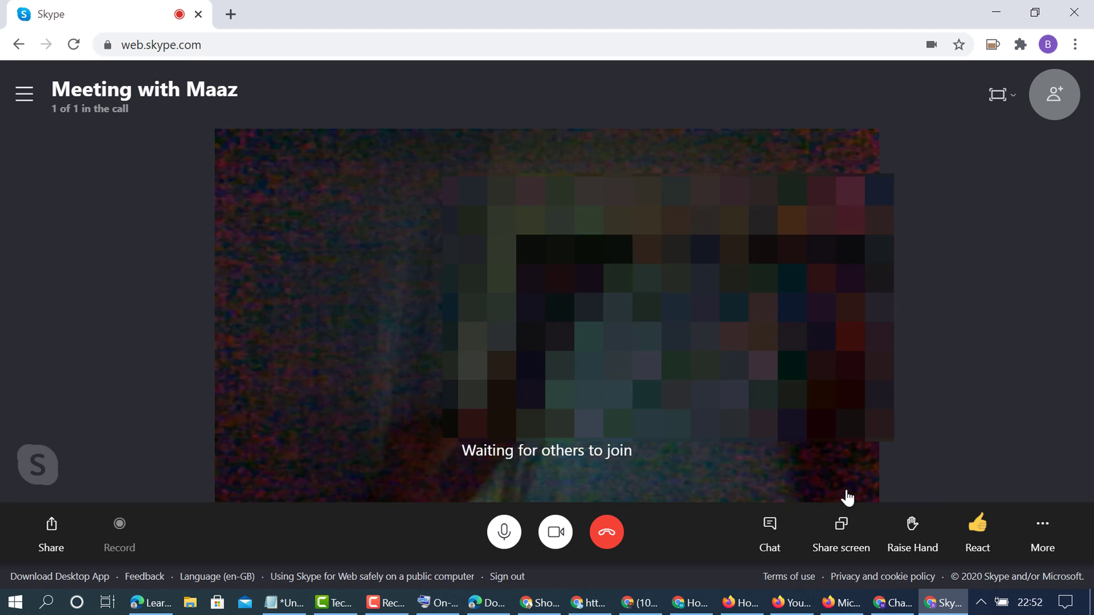
click(845, 539)
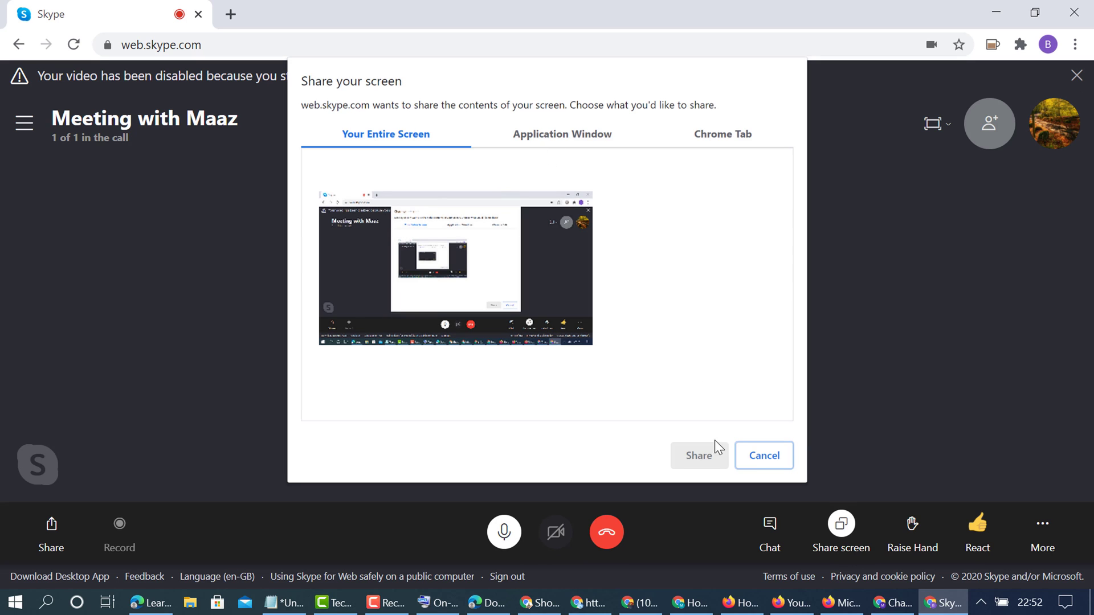
click(762, 458)
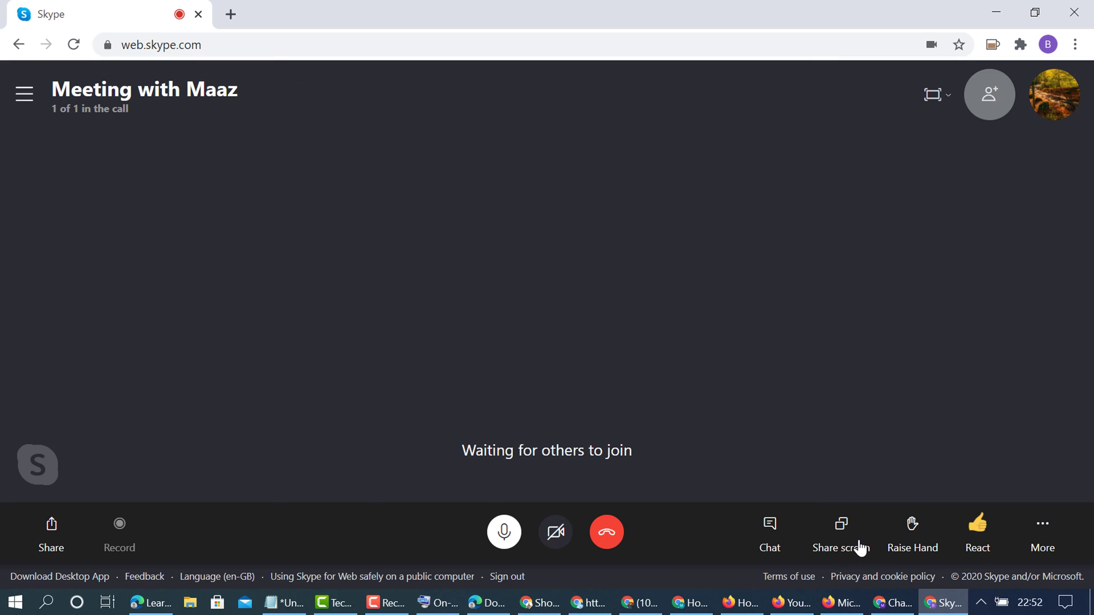
click(912, 529)
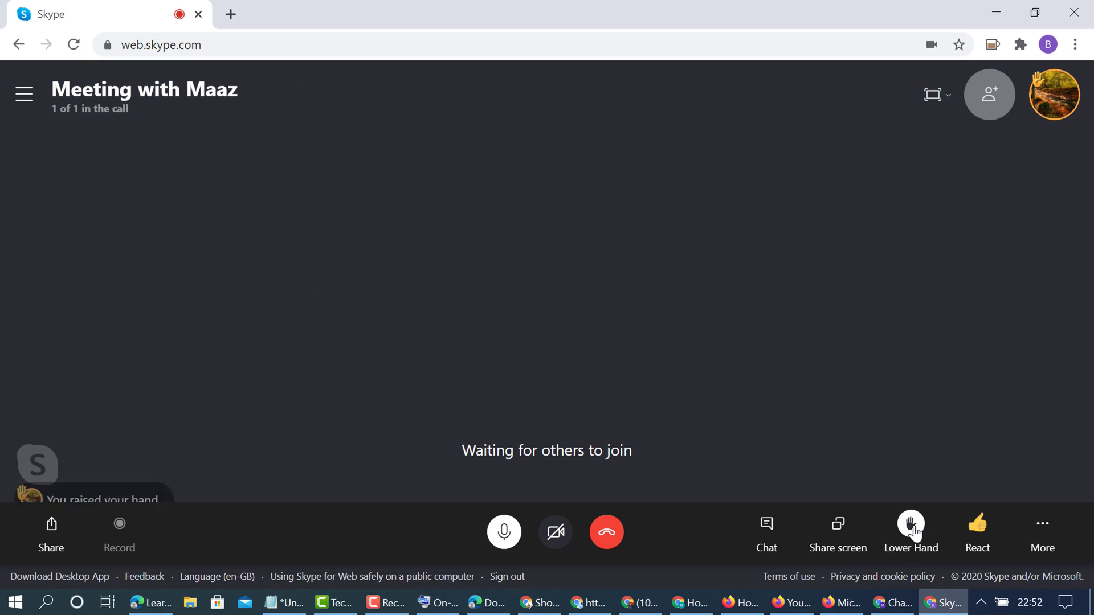
Step: Send several emoji reactions from the React tray, ending with a heart
click(975, 523)
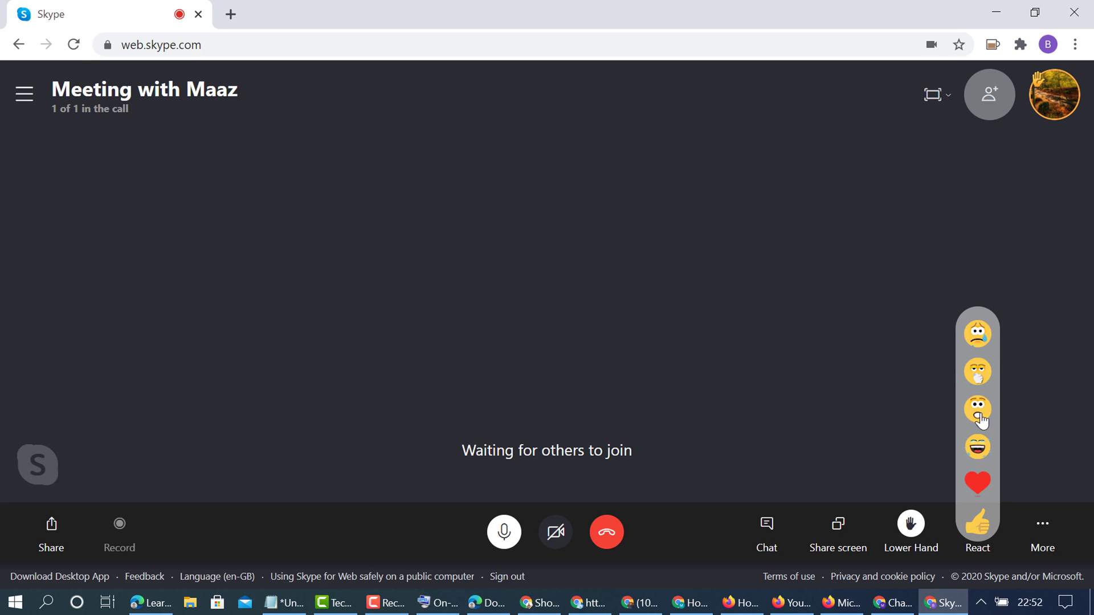
click(977, 371)
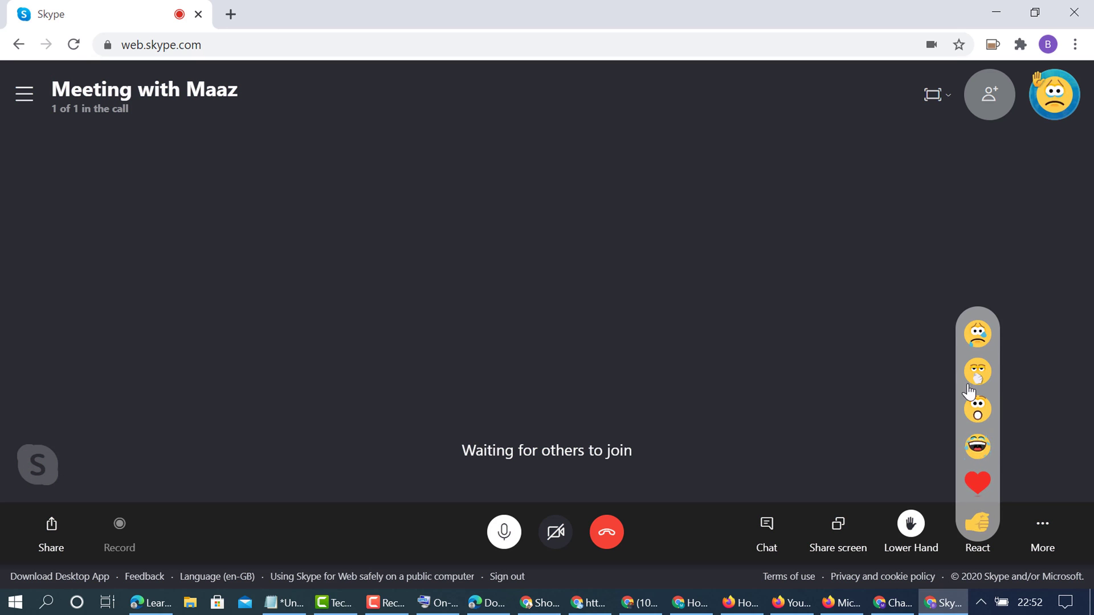
click(976, 409)
click(975, 483)
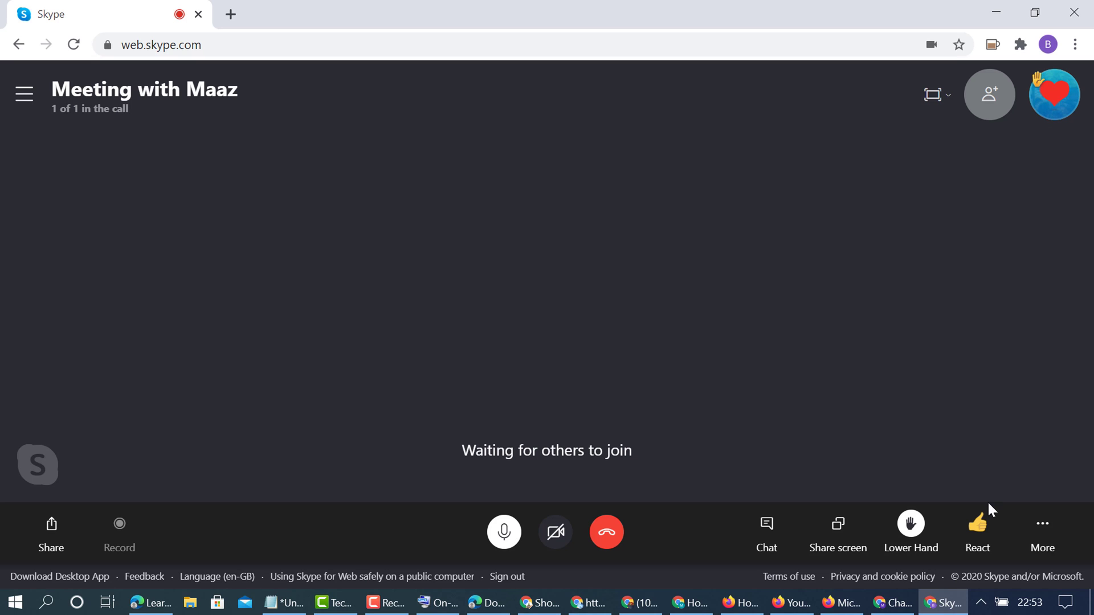
click(985, 528)
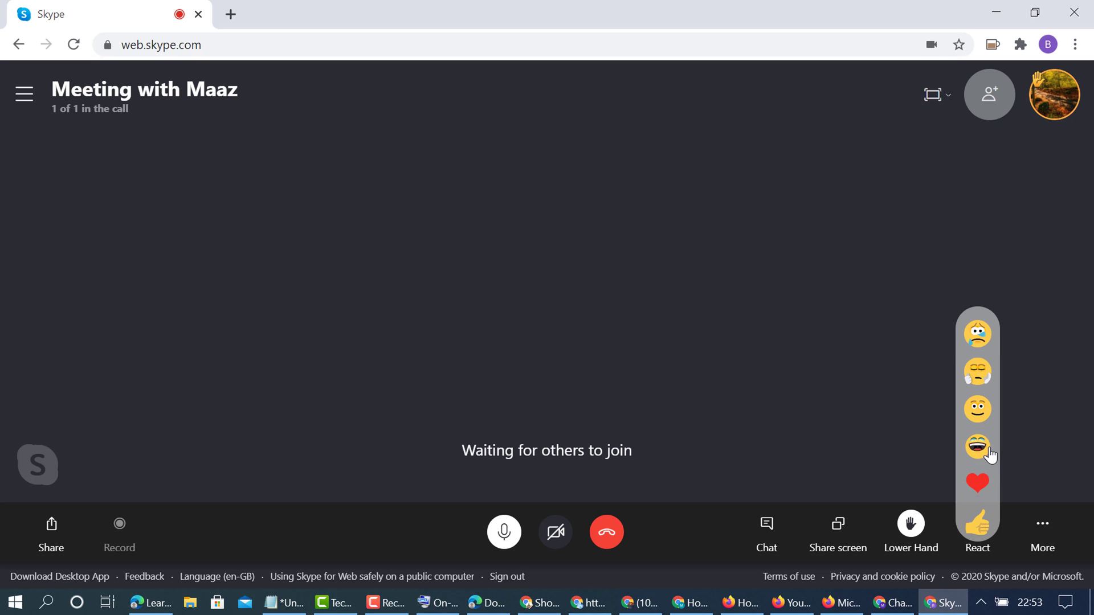
click(768, 529)
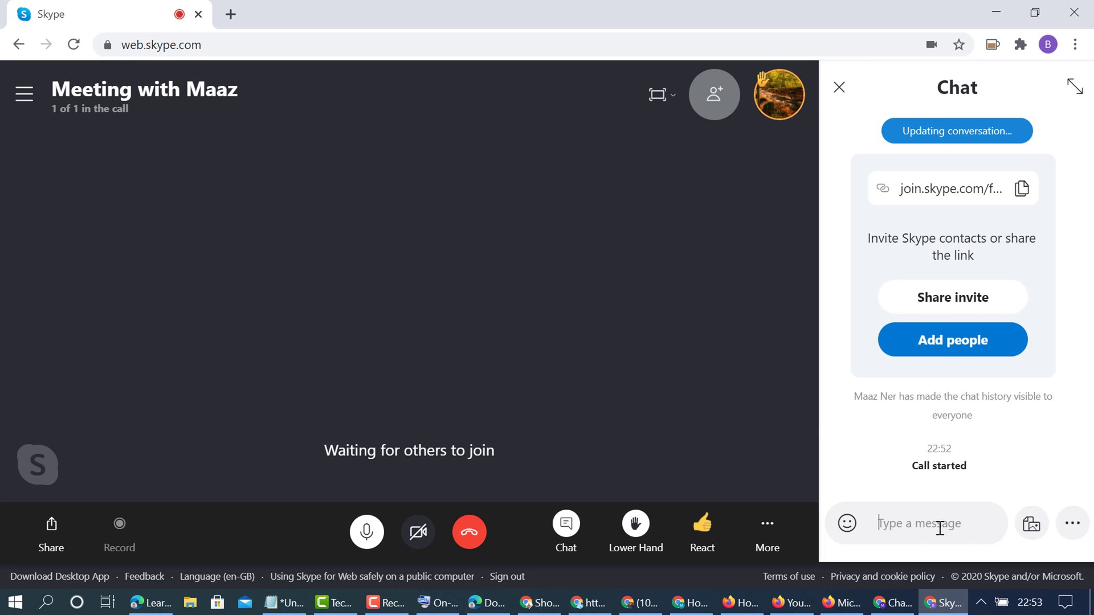
click(566, 529)
click(555, 534)
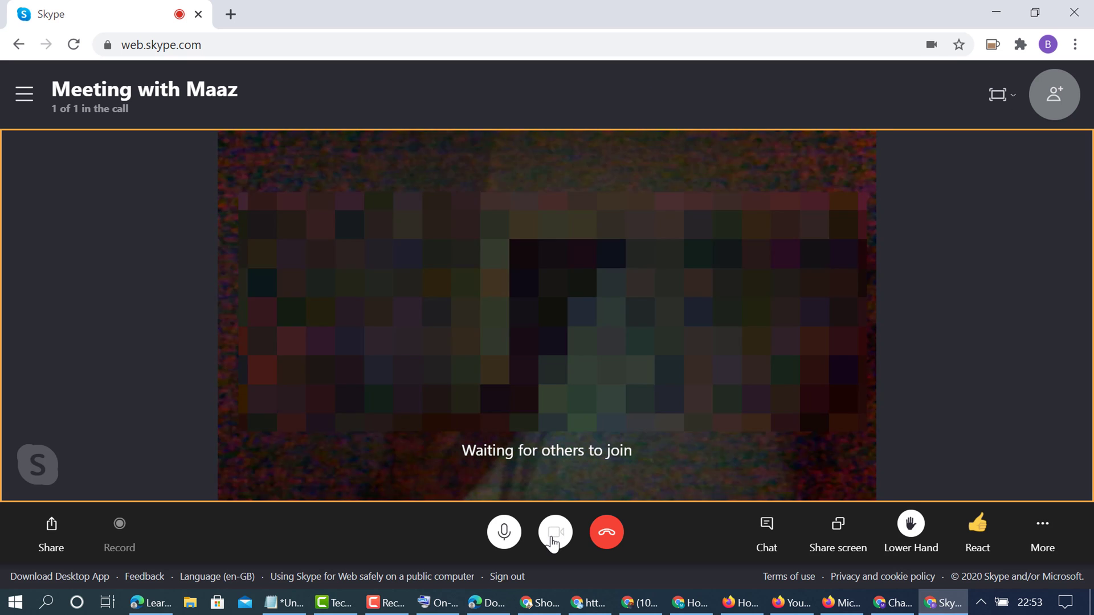
click(554, 538)
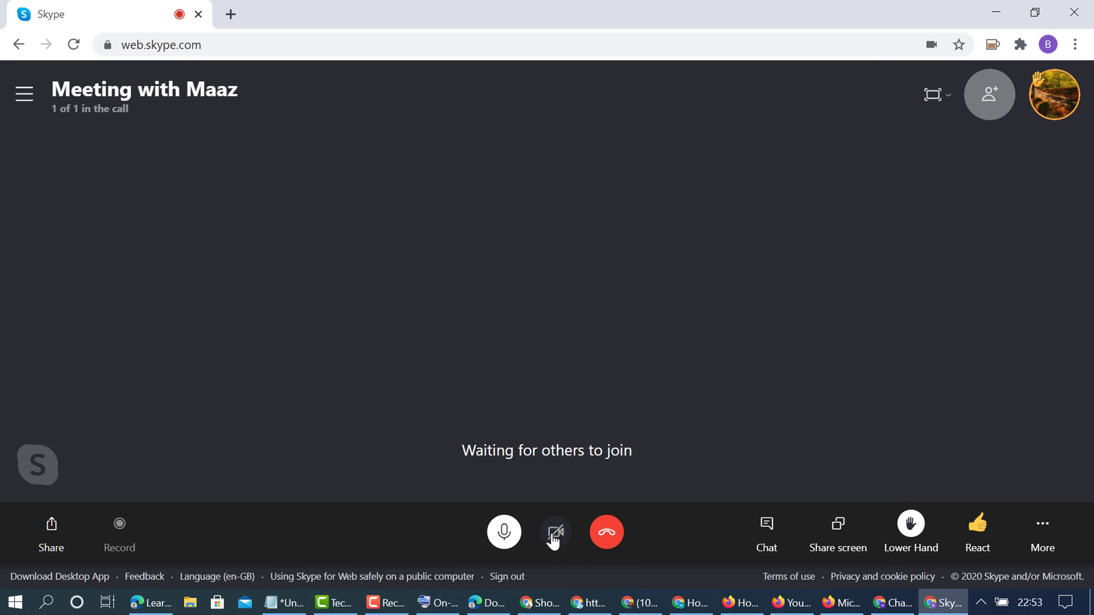
click(554, 539)
click(554, 539)
right_click(998, 469)
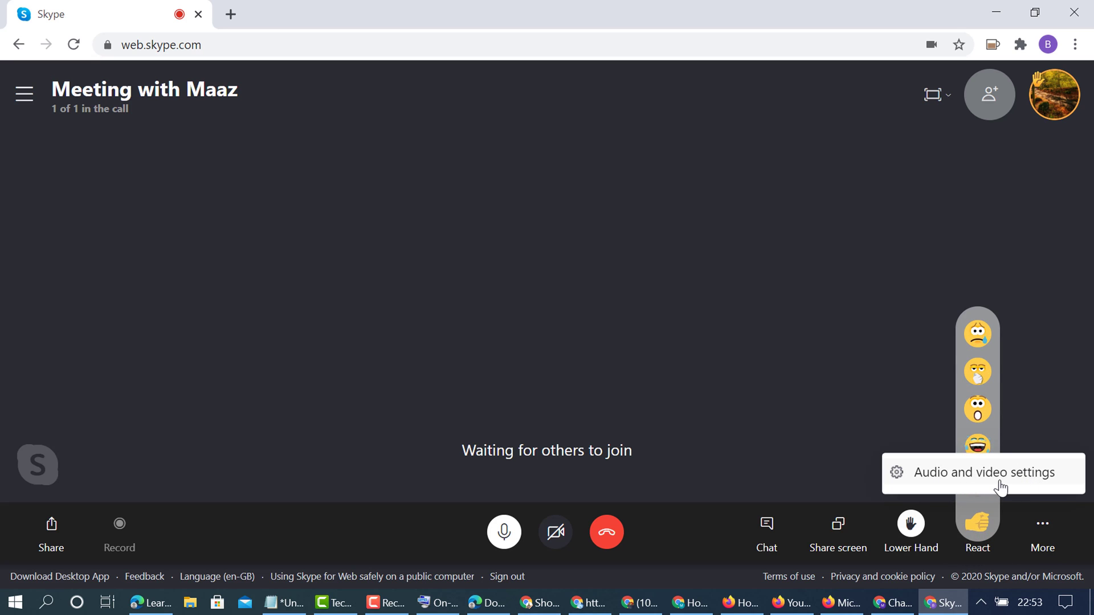
click(428, 253)
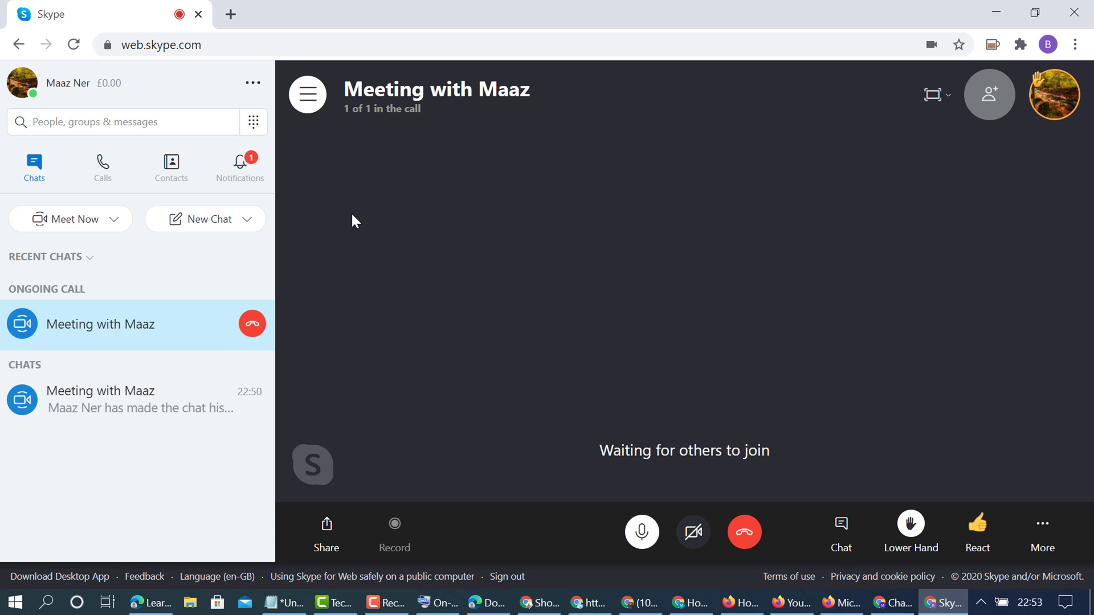
click(304, 107)
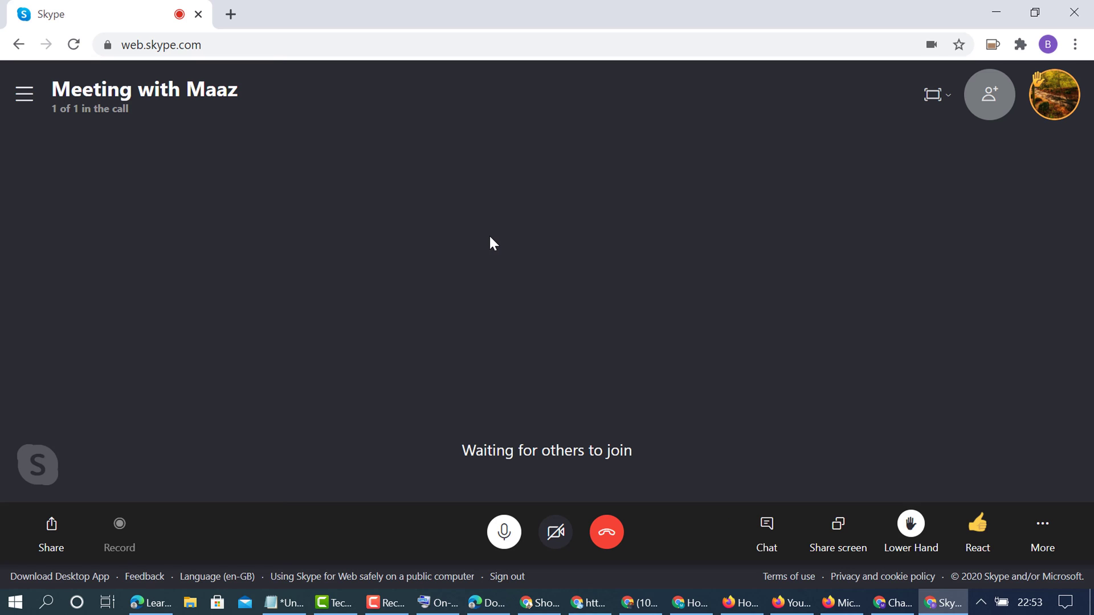